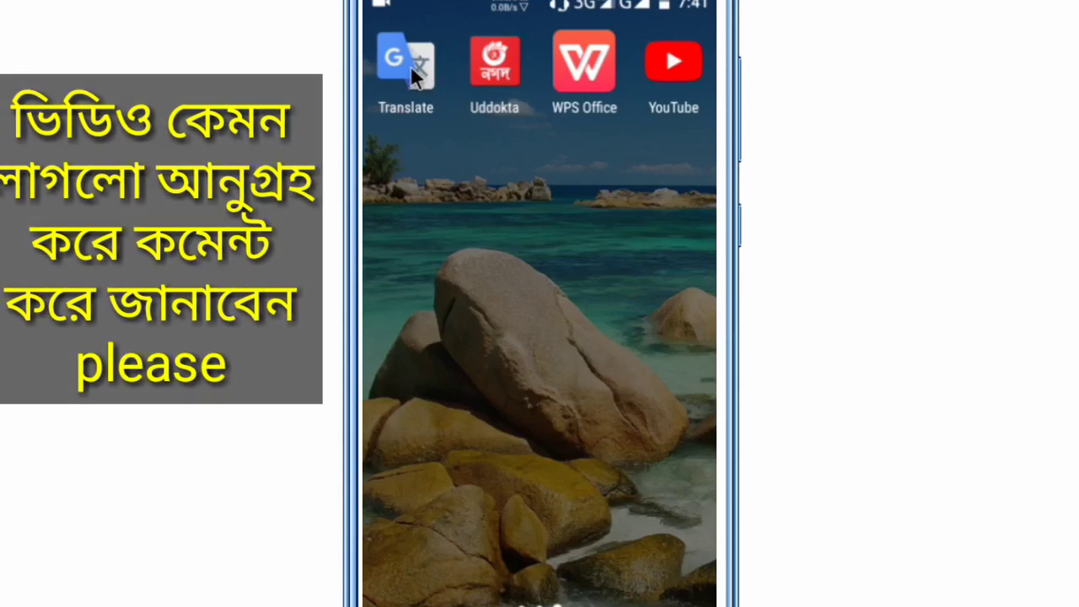
- Launch Google Translate from the home screen, set to English-to-Bengali translation
click(410, 69)
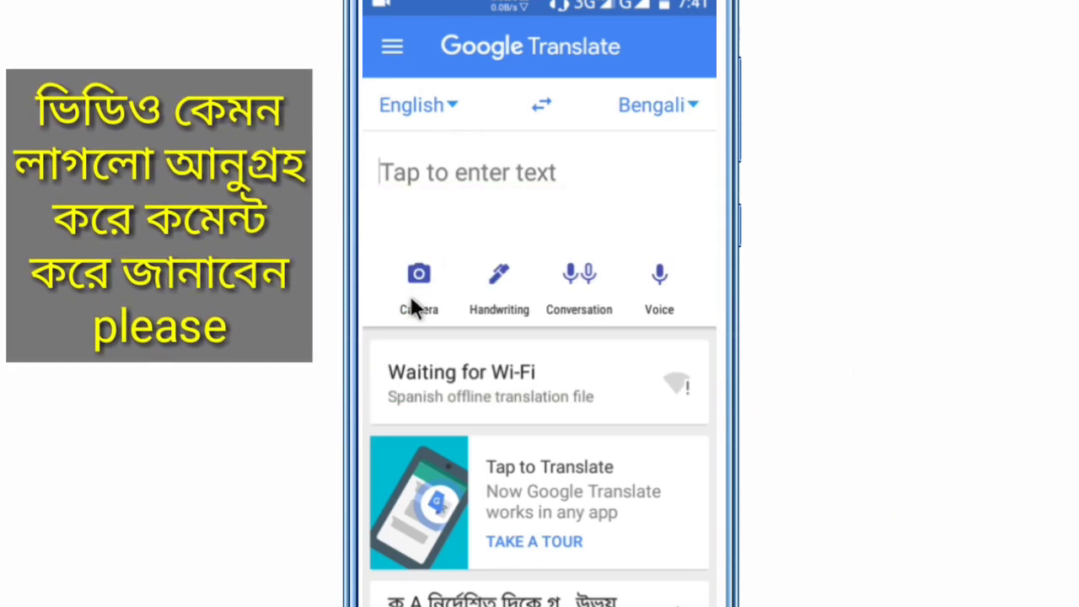
- Start the camera translator in Scan mode, framing the Adcovit syrup label
click(414, 283)
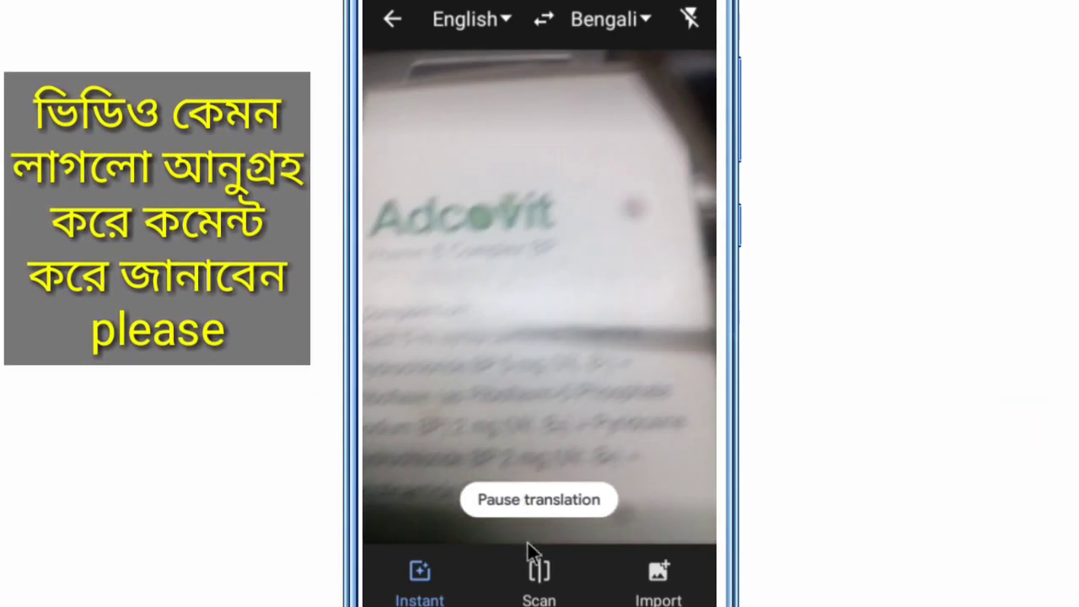
click(535, 577)
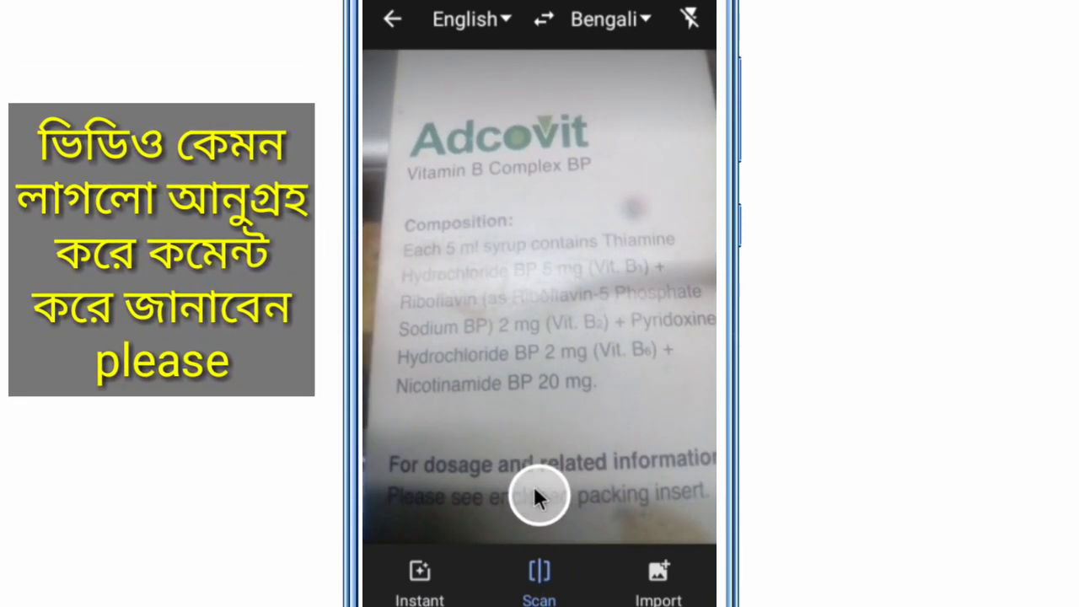
- Capture the Adcovit label, select all detected words, and open the full Bengali translation
click(538, 491)
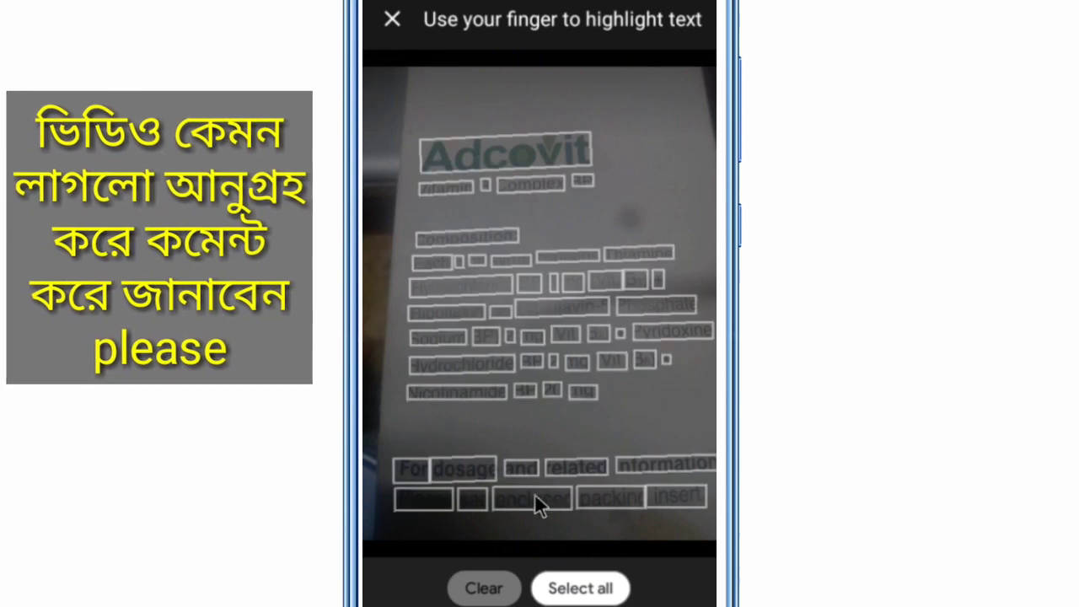
click(566, 587)
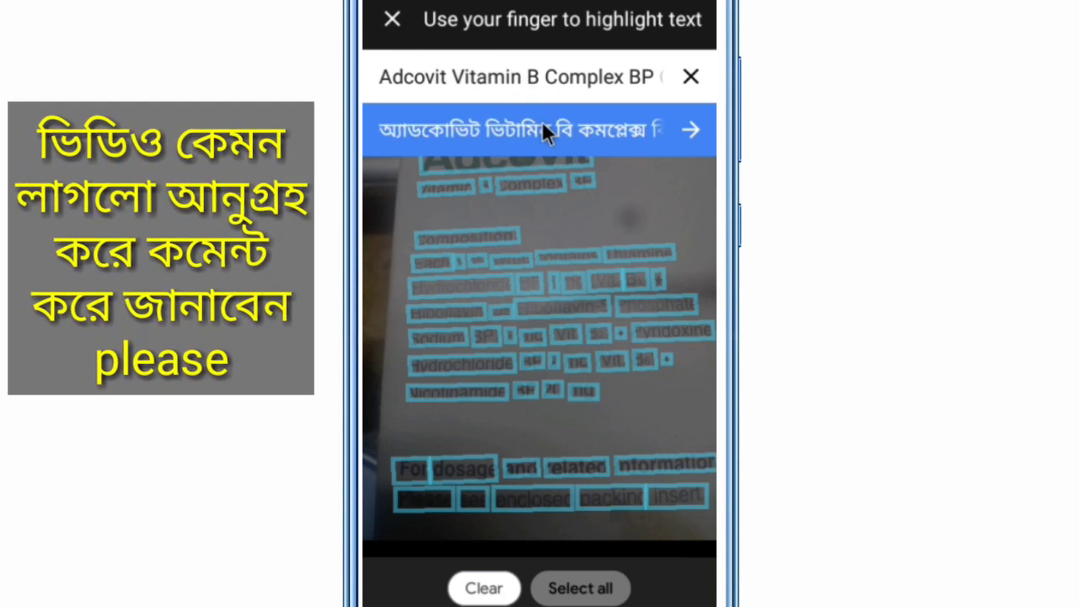
click(542, 129)
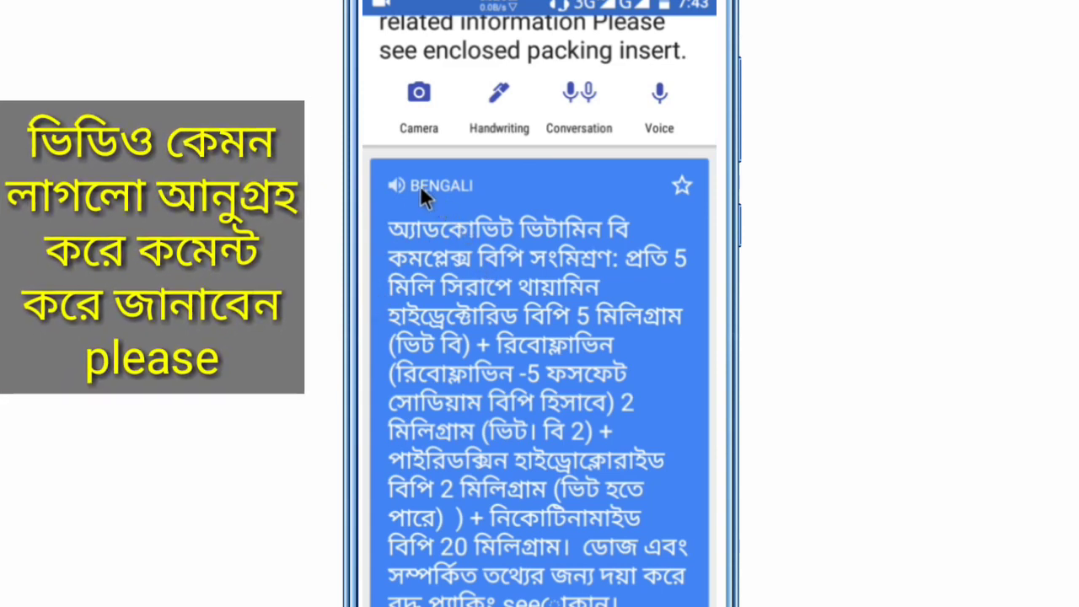
- Play the Bengali translation aloud, scroll through the text, then return to the home screen
click(397, 183)
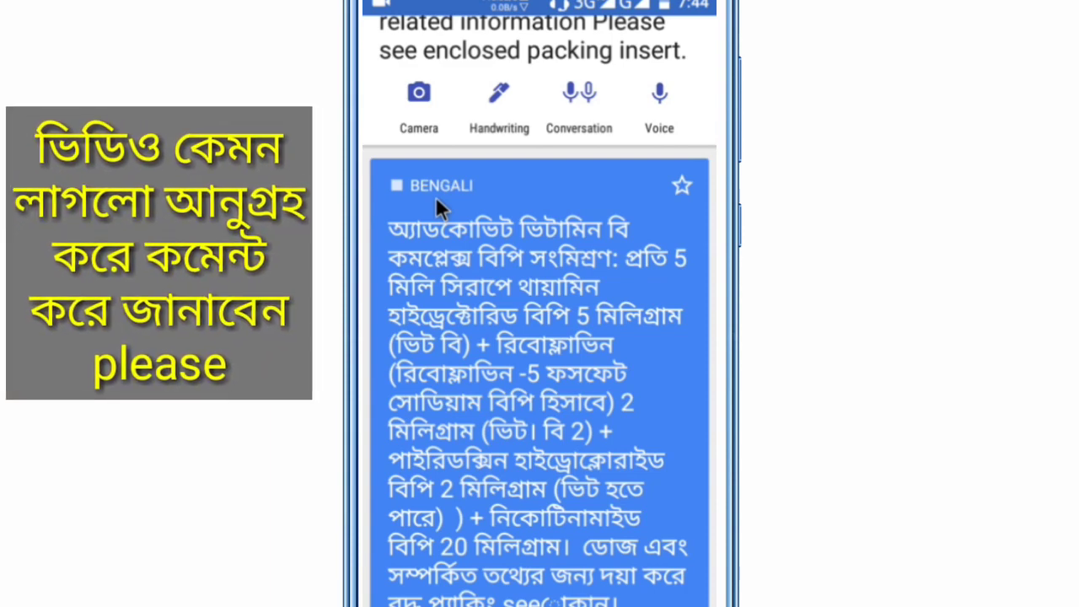
scroll(435, 196, up, 2)
scroll(434, 194, up, 4)
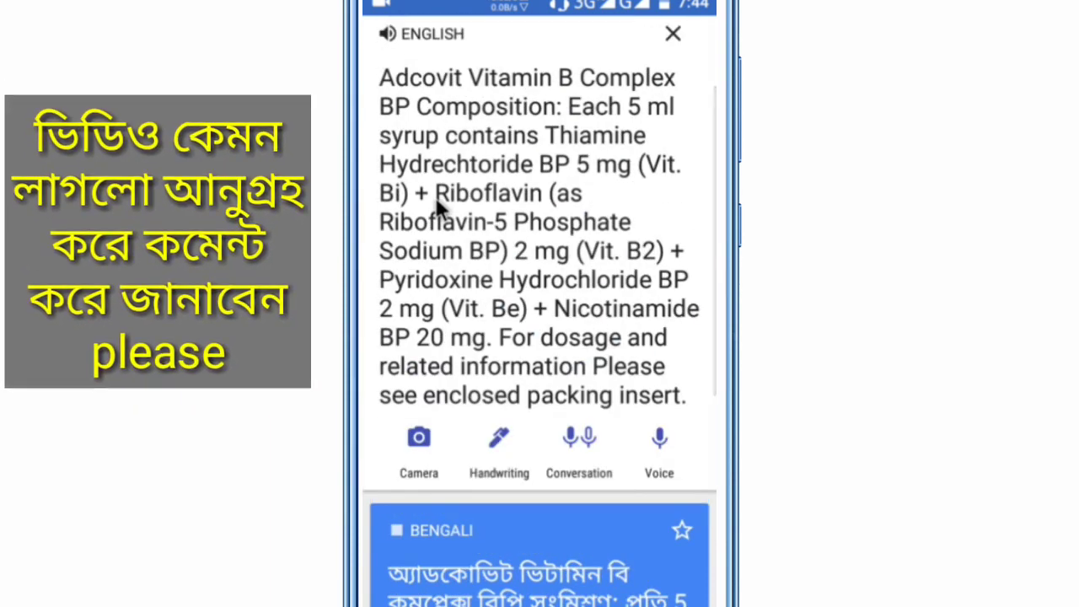
scroll(436, 201, up, 3)
scroll(445, 215, down, 12)
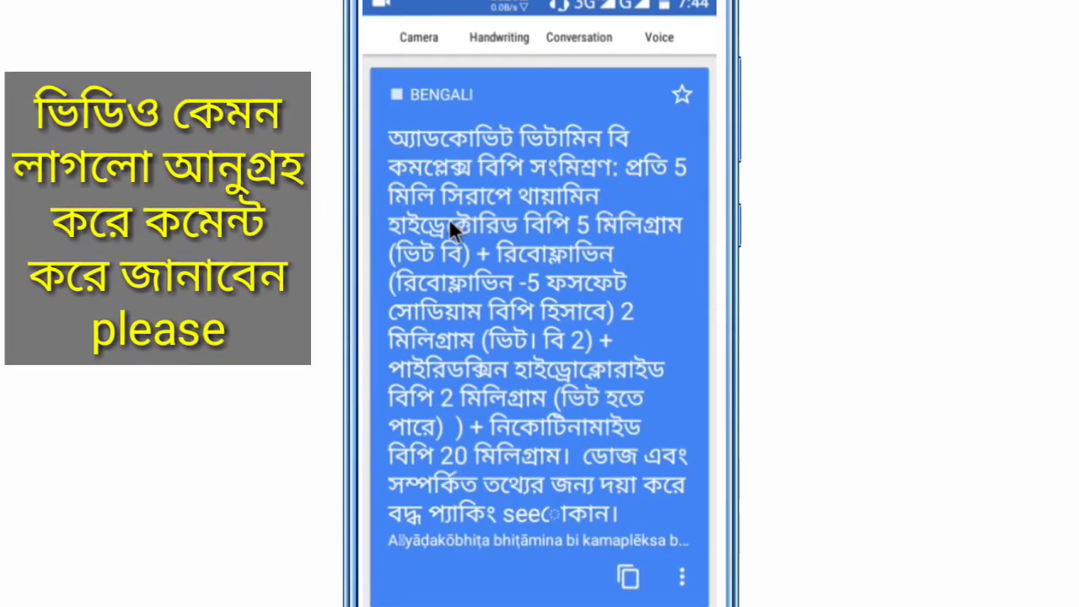
right_click(449, 218)
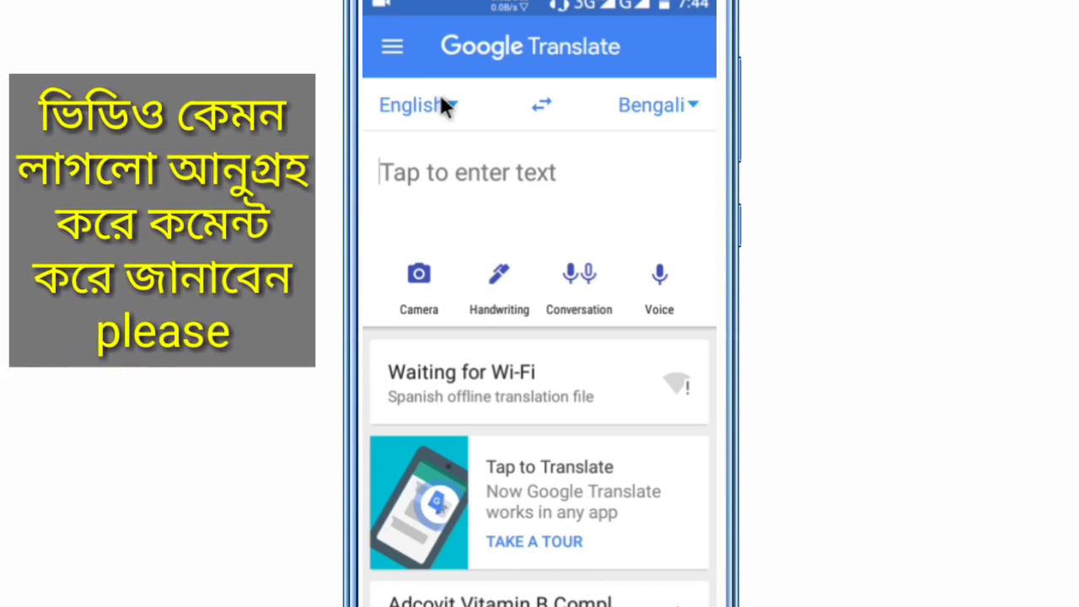
- Make Bengali the source language for Bengali-to-English, with the camera translator running live
click(440, 98)
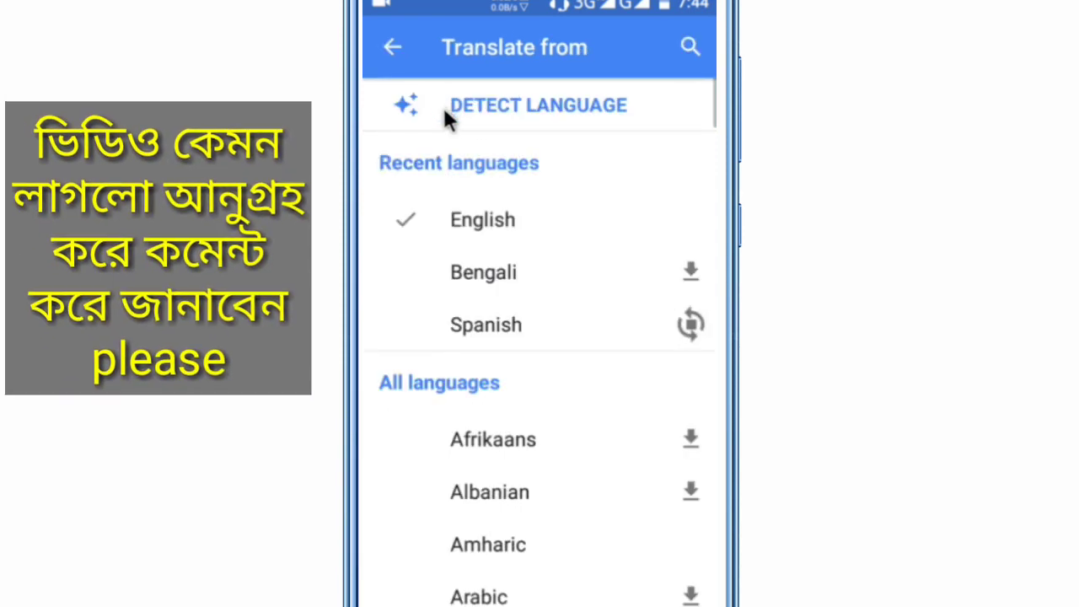
click(479, 265)
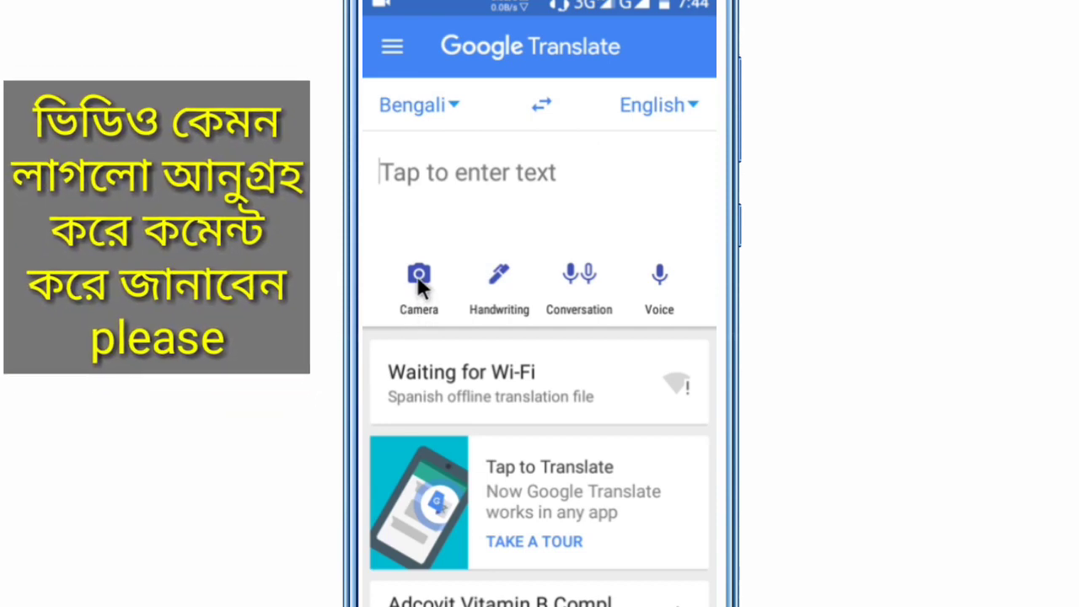
click(419, 278)
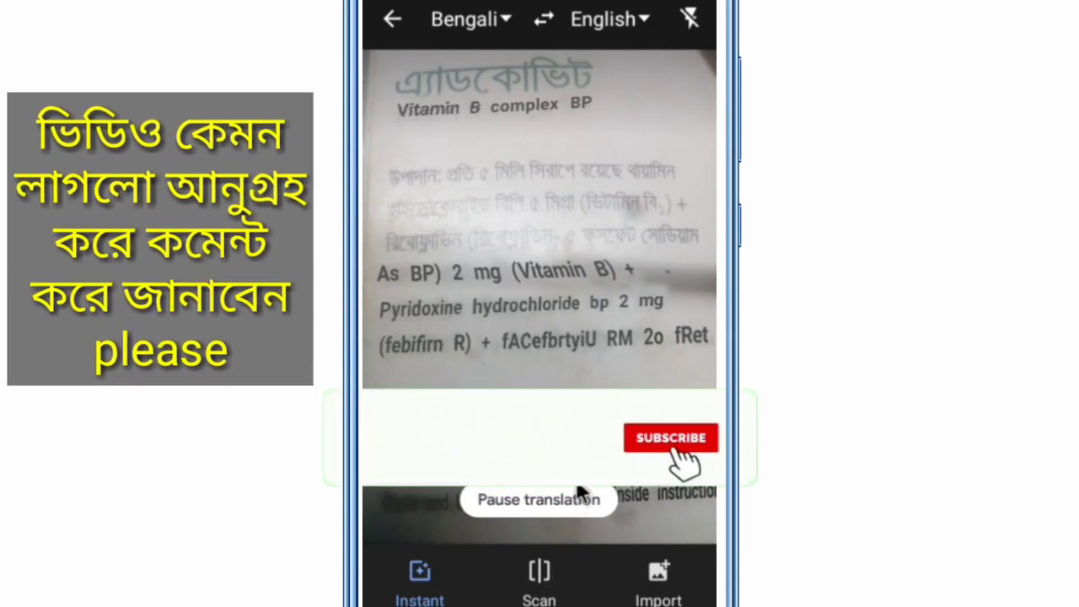
- Choose photo import in the camera translator, bringing up the Open from picker
click(660, 574)
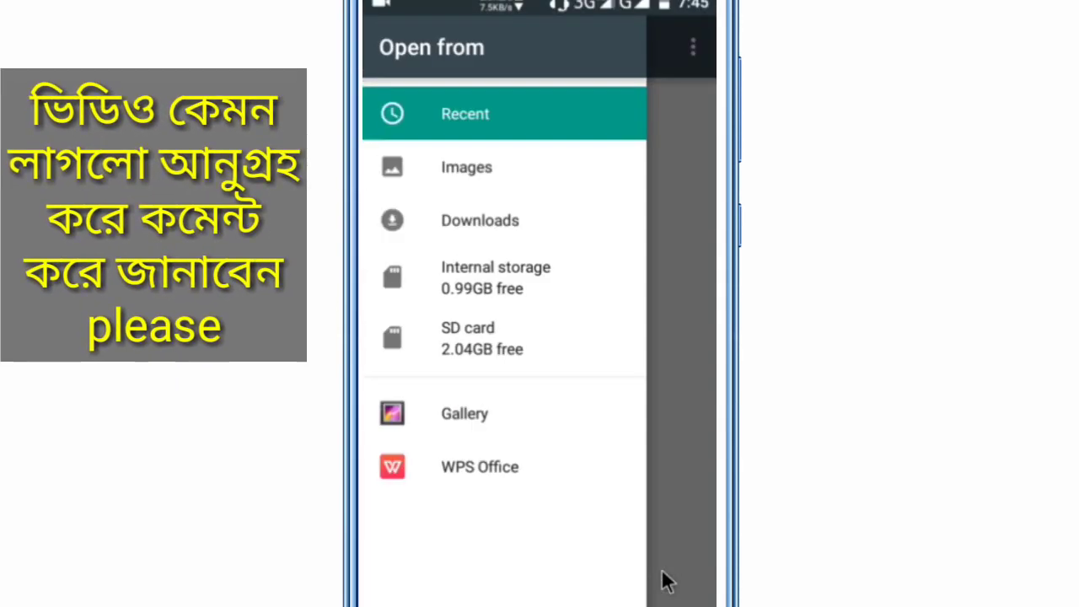
- Load the Robert Frost note screenshot from the Gallery's Screenshots album
click(375, 418)
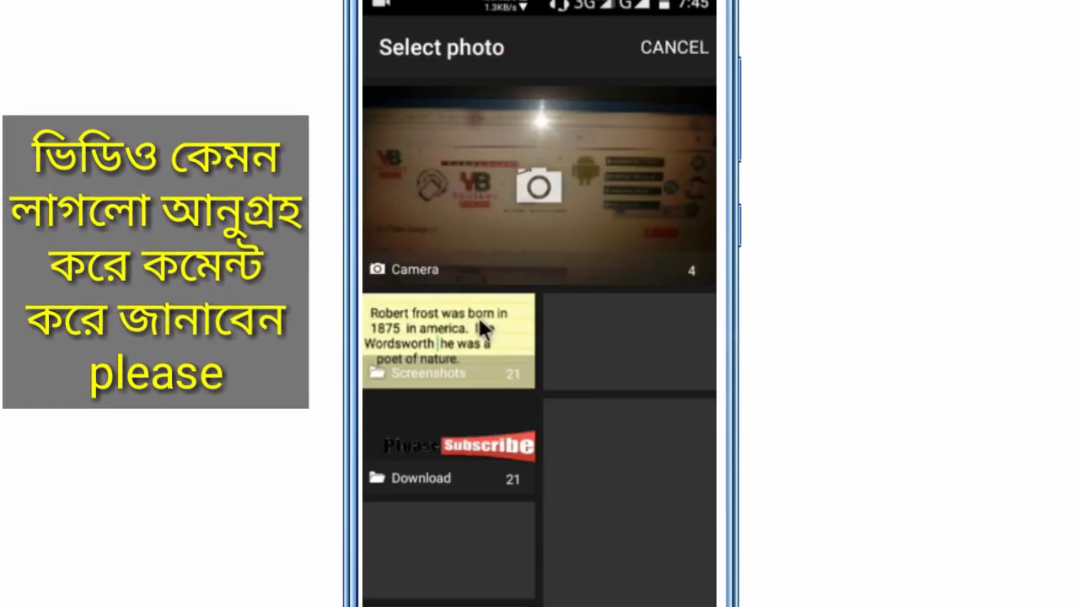
click(453, 333)
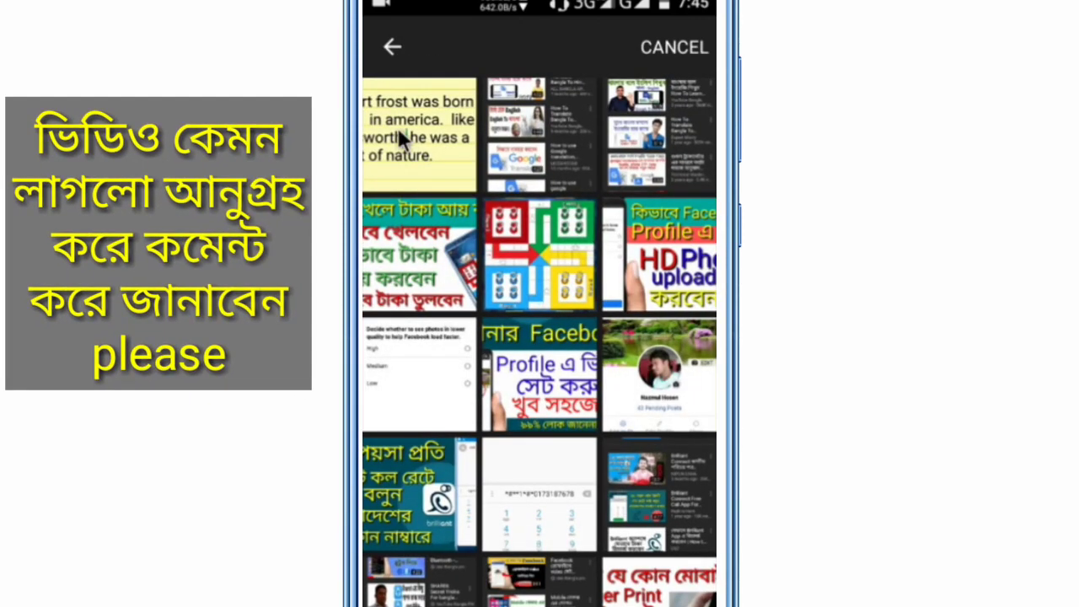
click(396, 126)
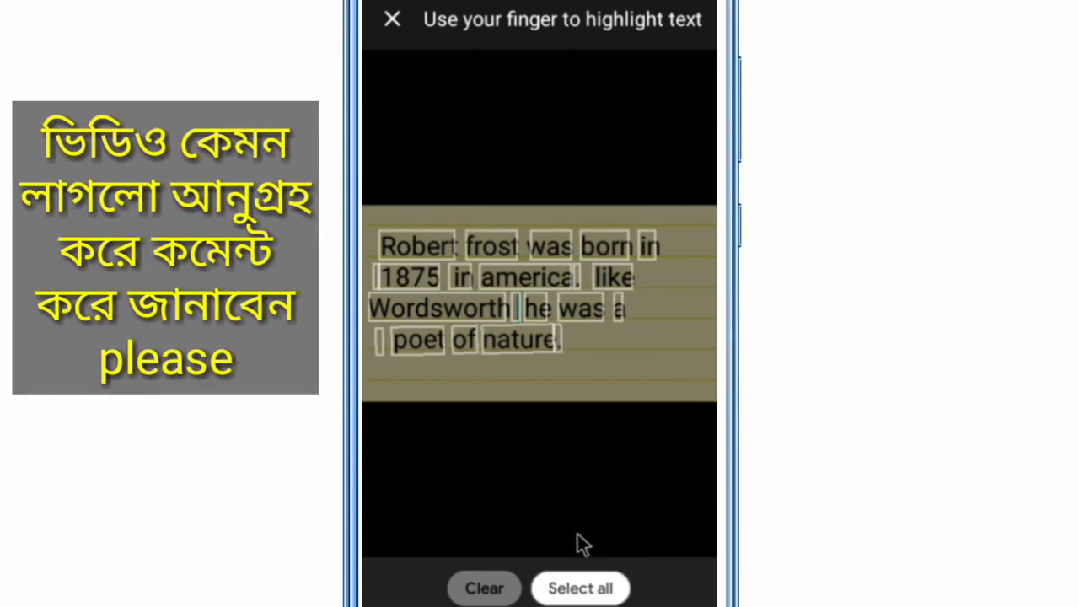
- Translate all words of the imported note, then close the result and the image
click(586, 587)
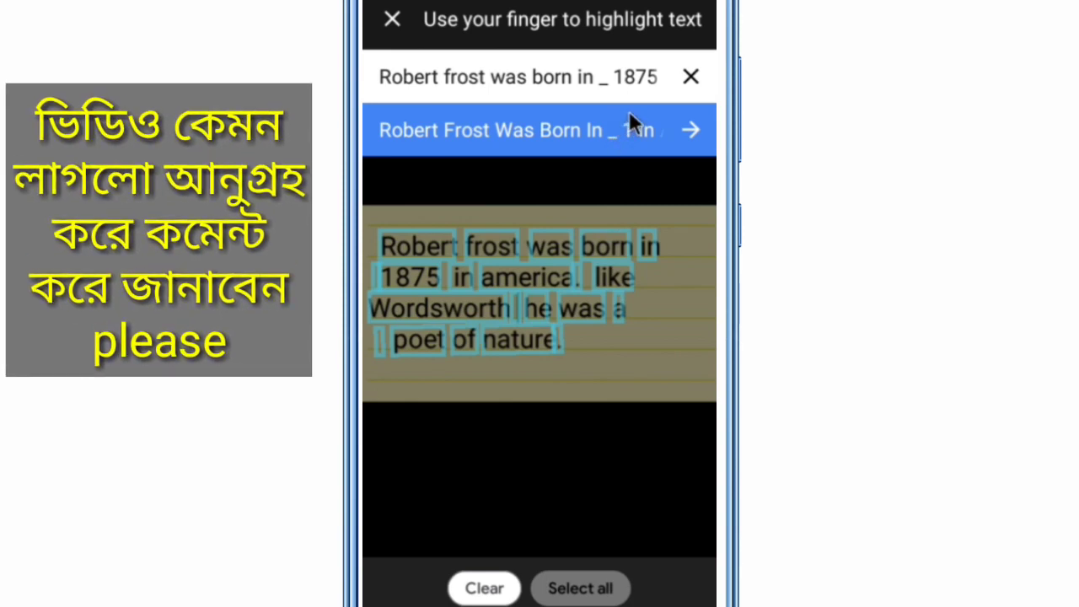
click(689, 77)
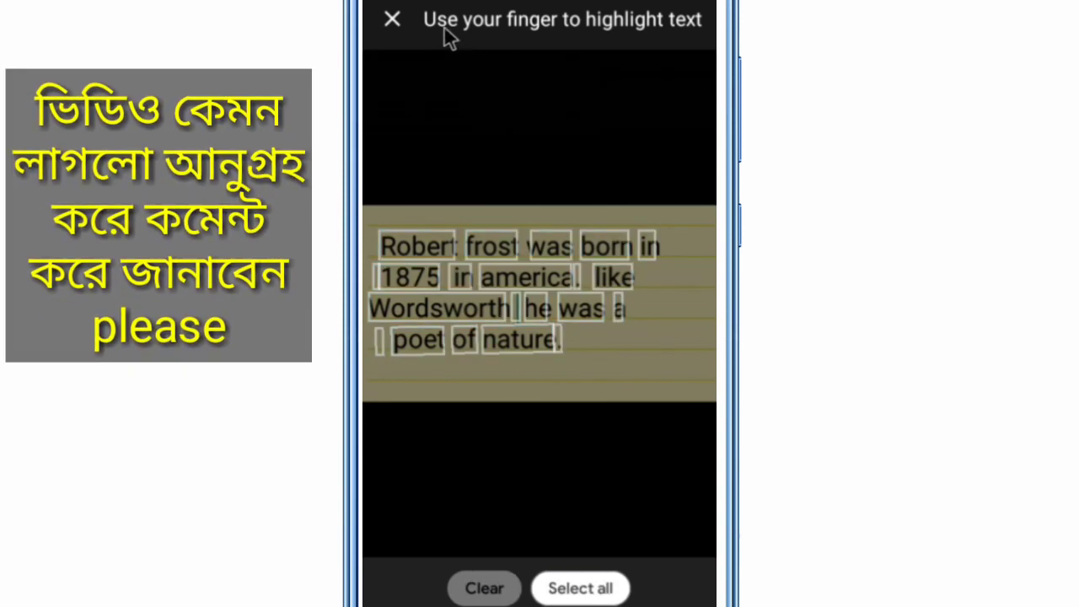
click(392, 15)
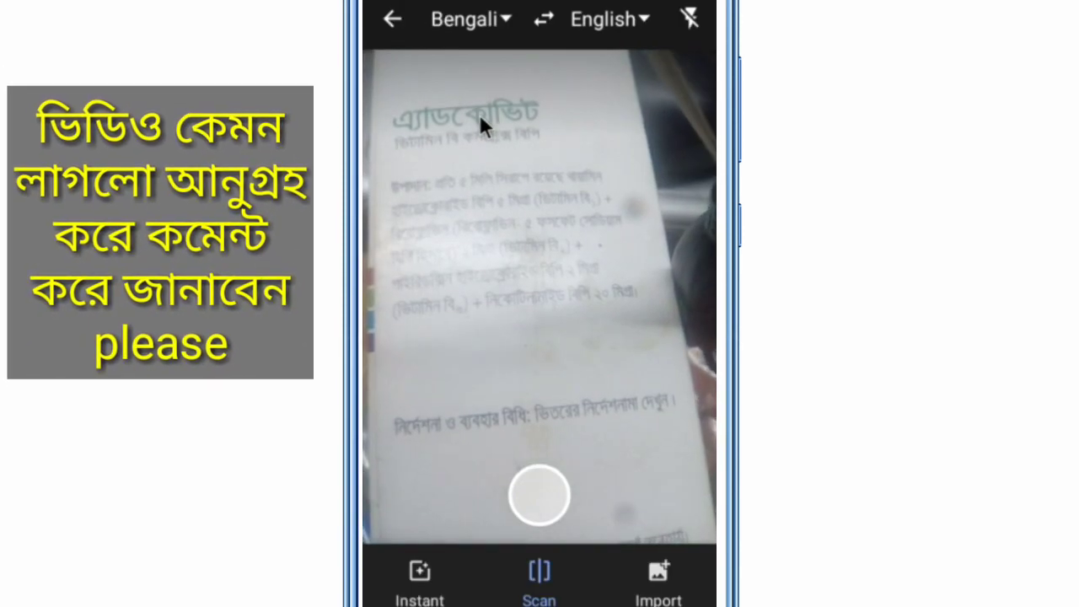
- Set English as source language and import the Robert Frost screenshot from Gallery Screenshots
click(481, 19)
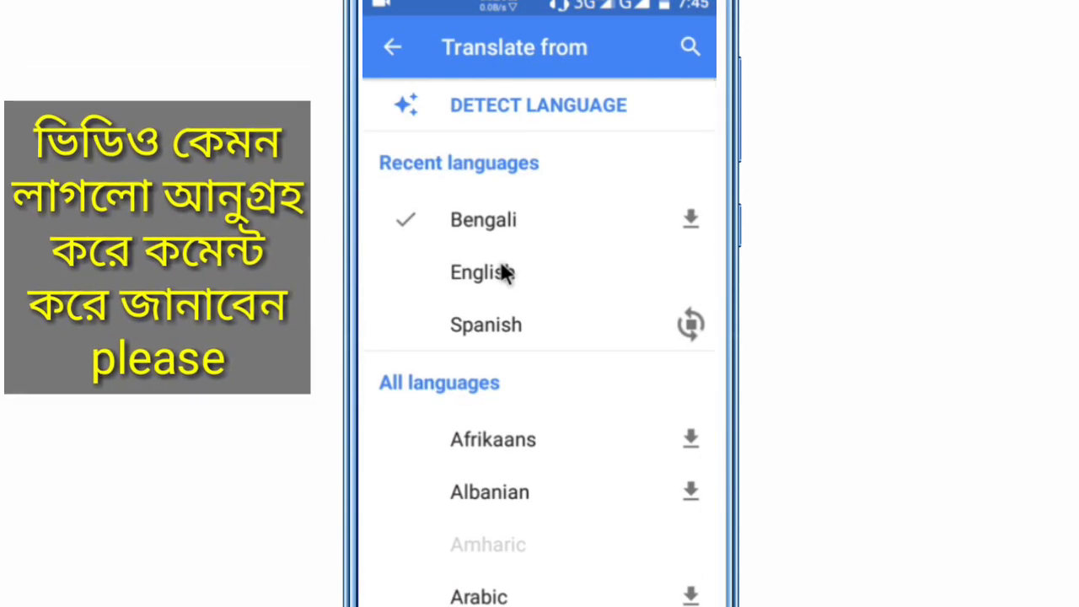
click(504, 272)
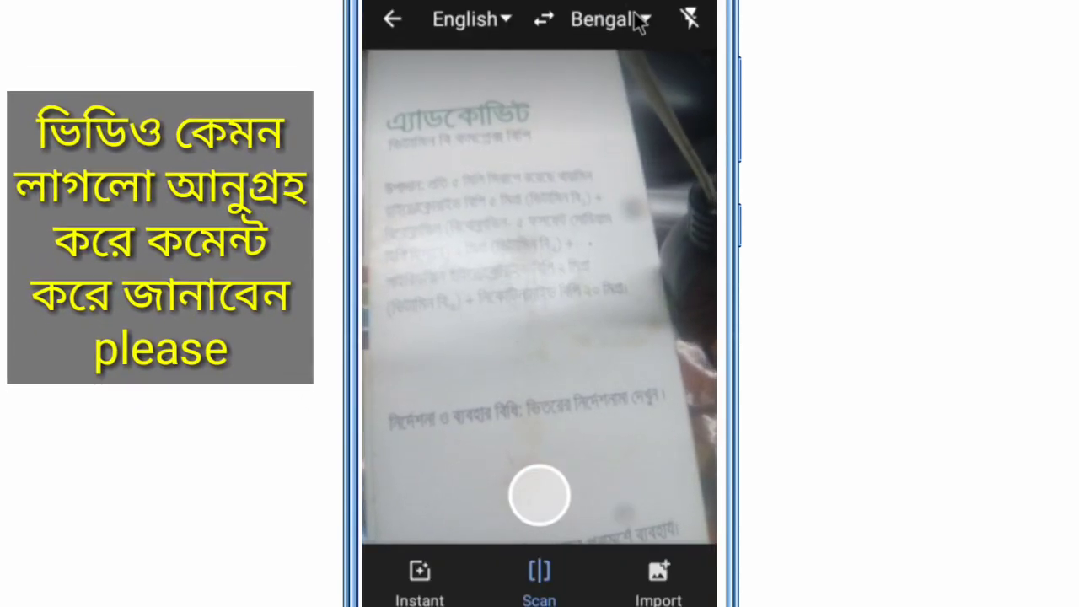
click(658, 556)
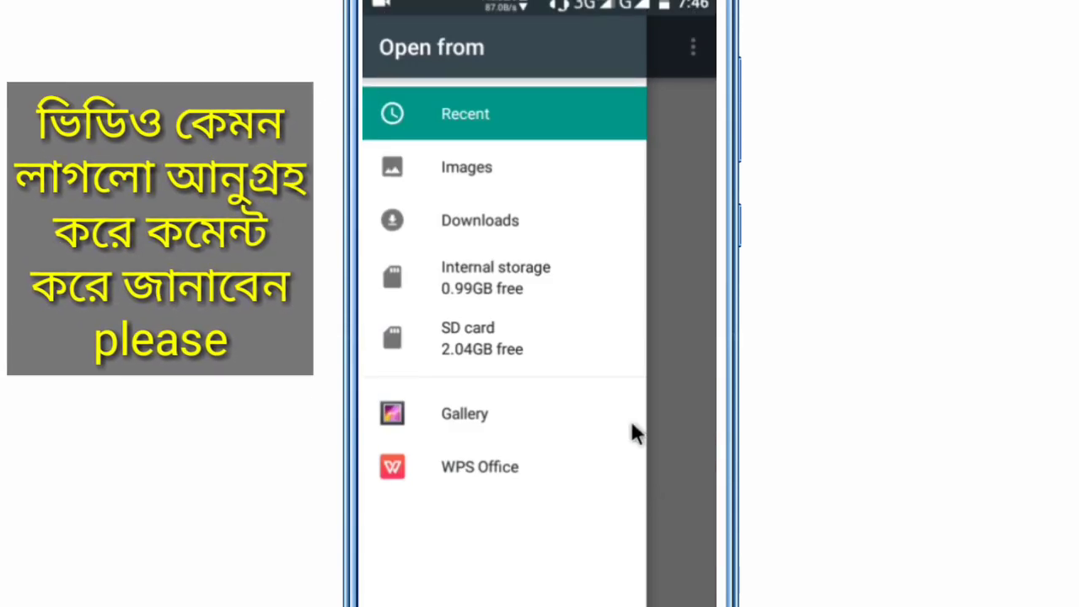
click(435, 412)
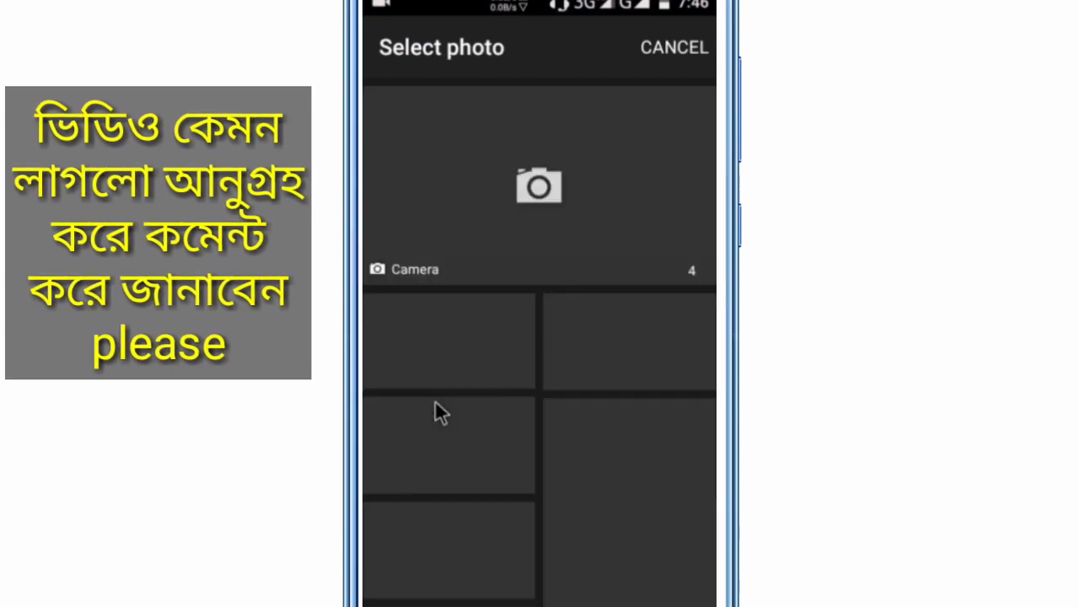
click(441, 326)
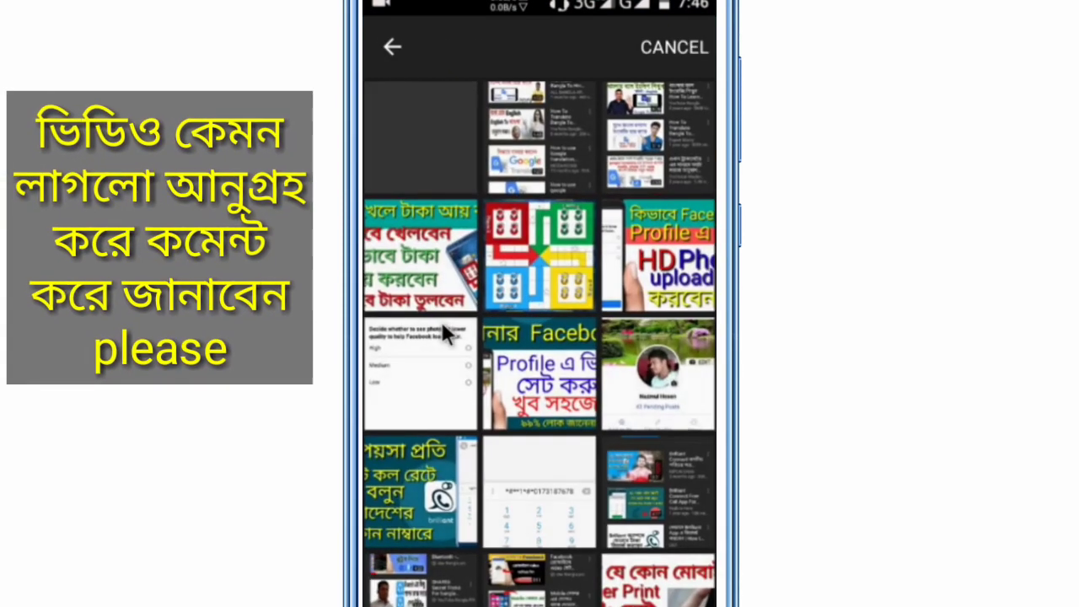
click(423, 120)
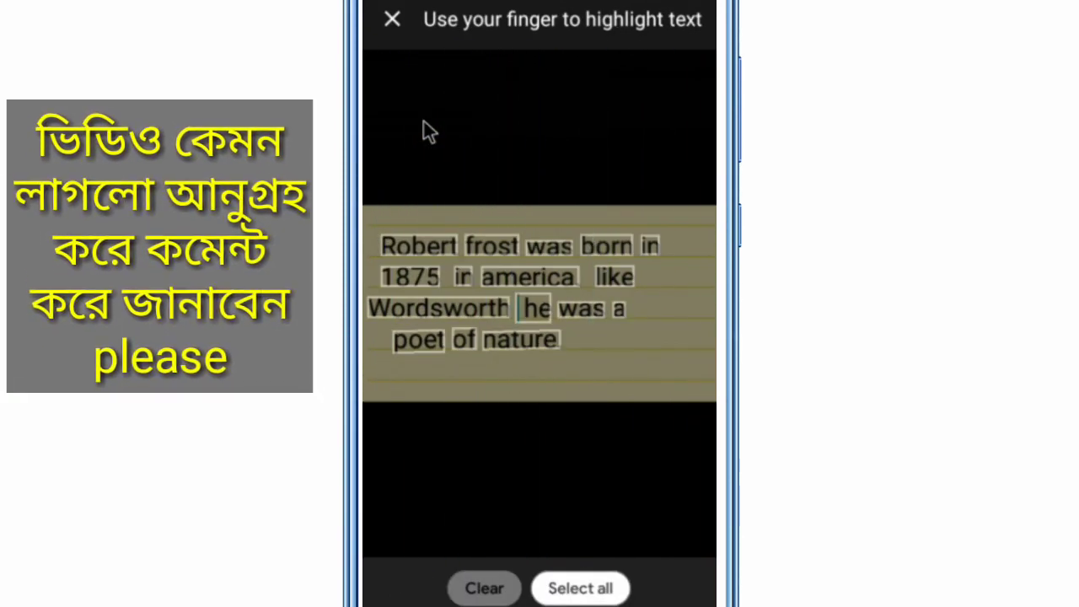
- Translate all the Robert Frost text into Bengali, play it aloud, then clear back home
click(583, 587)
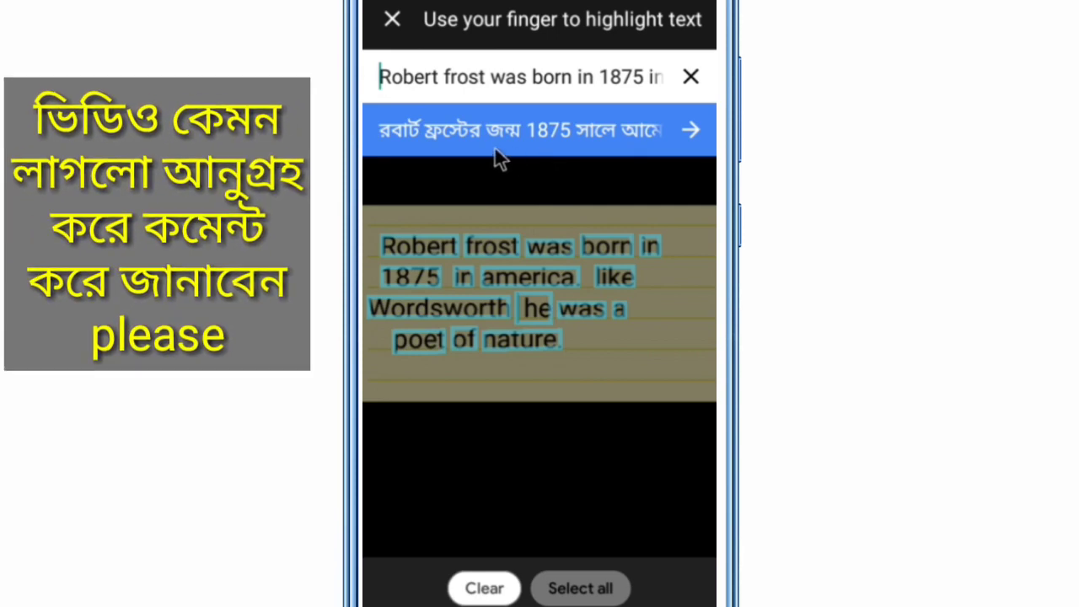
click(473, 139)
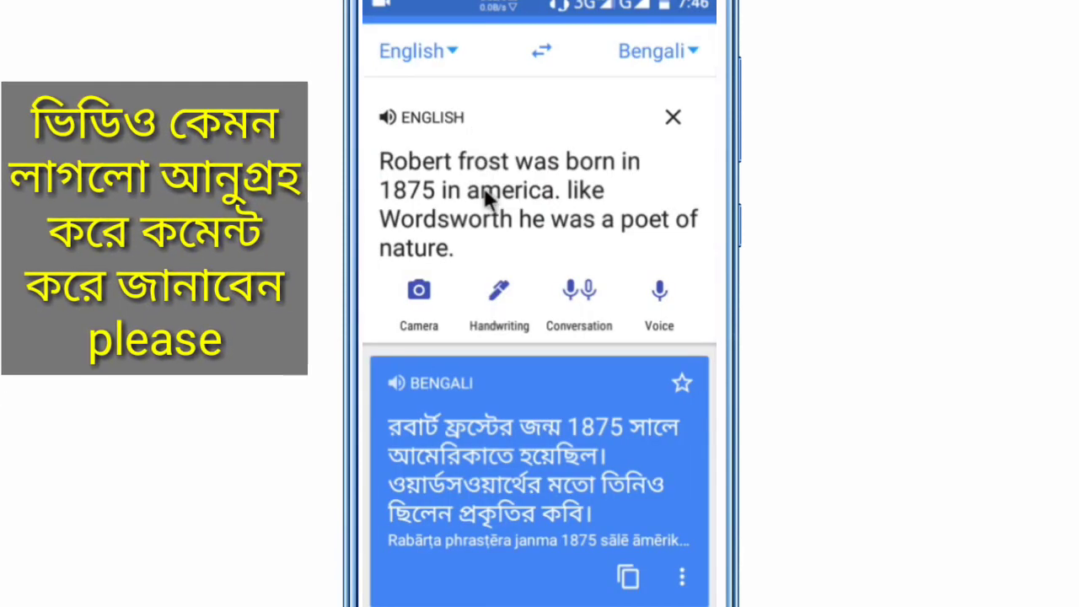
click(396, 384)
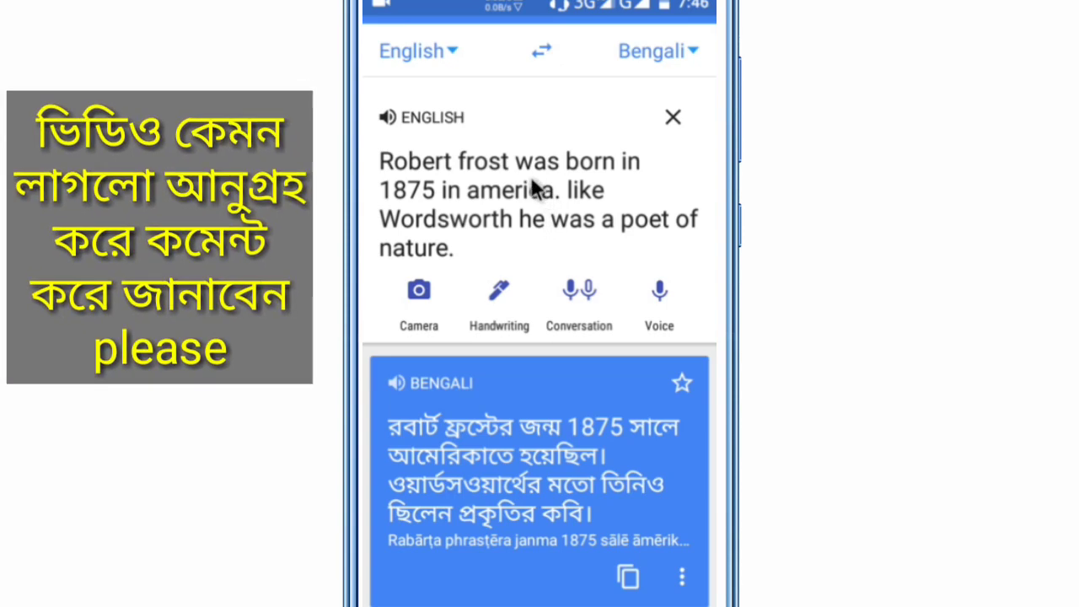
key(Escape)
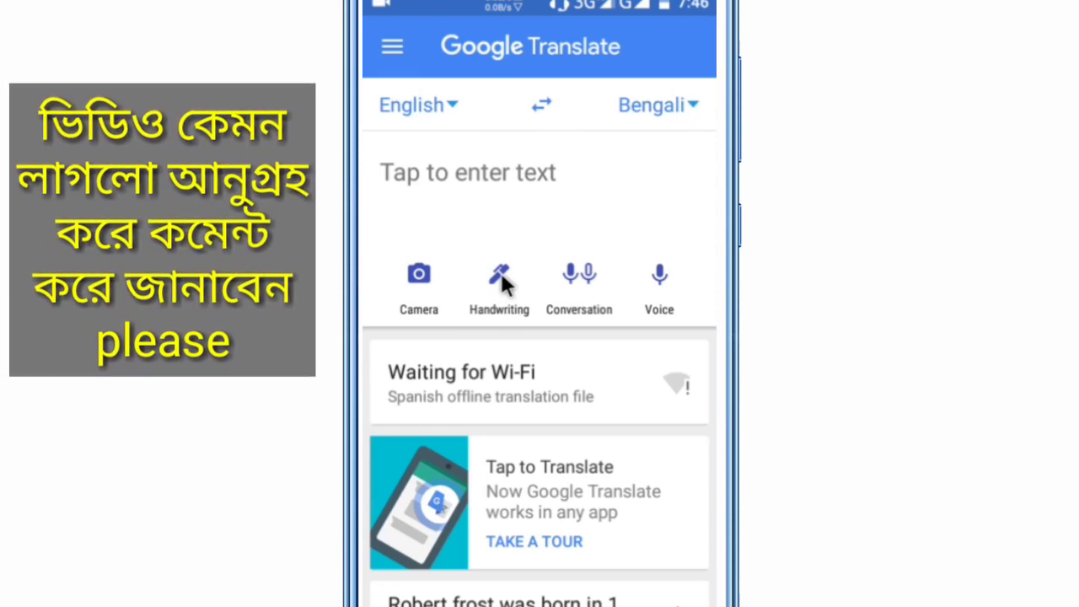
- Handwrite 'so' (recognised as সুতরাং), then delete the 'o' so only 's' remains as input
click(500, 270)
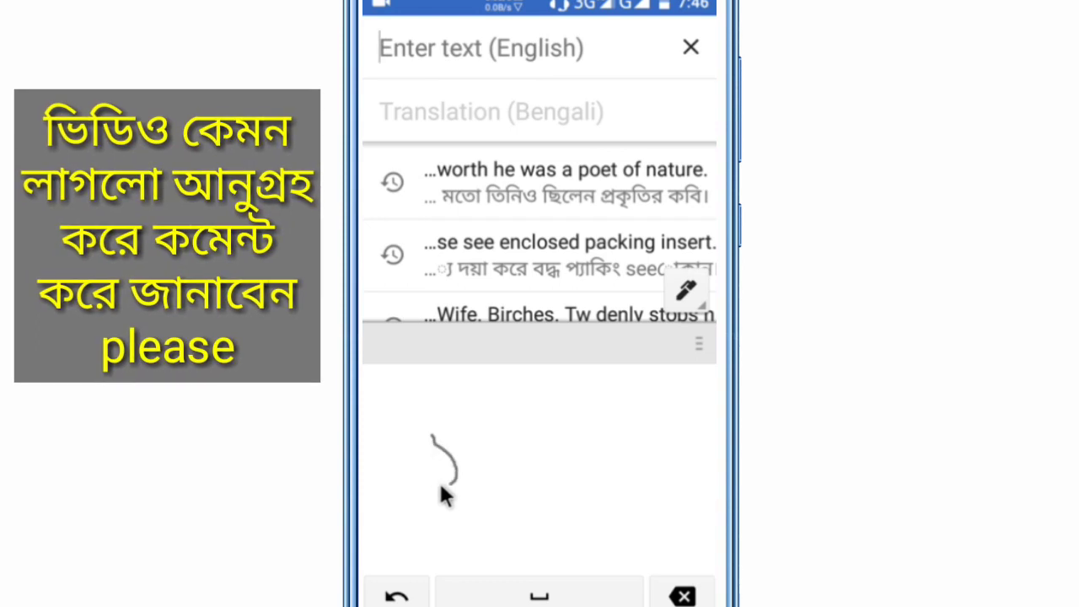
mouse_move(427, 469)
mouse_down()
mouse_move(510, 463)
mouse_move(438, 493)
mouse_move(547, 507)
mouse_up()
mouse_move(594, 479)
mouse_down()
mouse_move(612, 441)
mouse_move(674, 400)
mouse_up()
drag(660, 477, 679, 449)
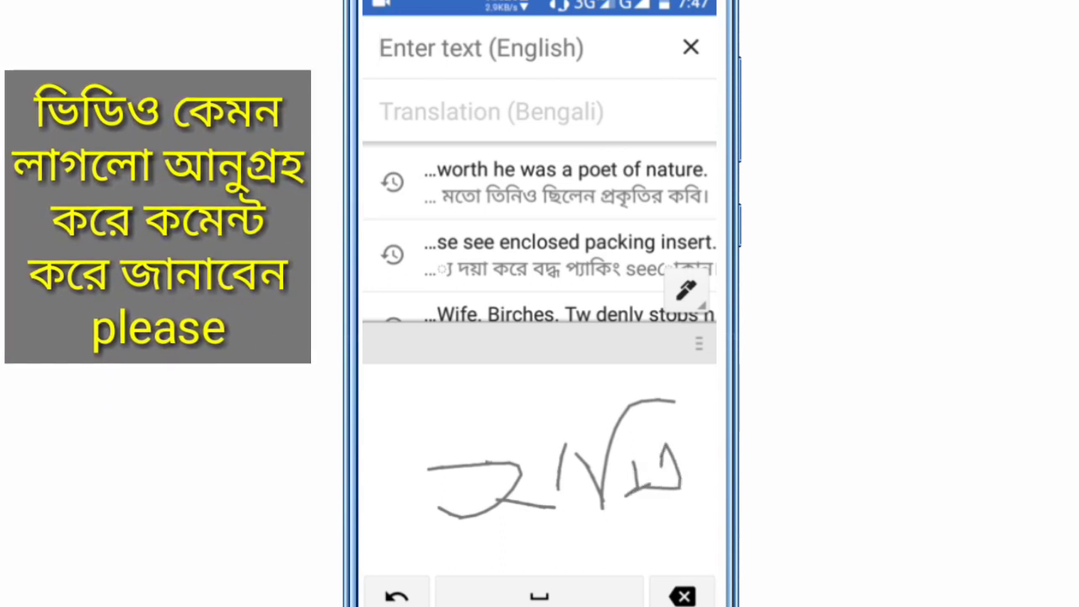
drag(496, 462, 507, 477)
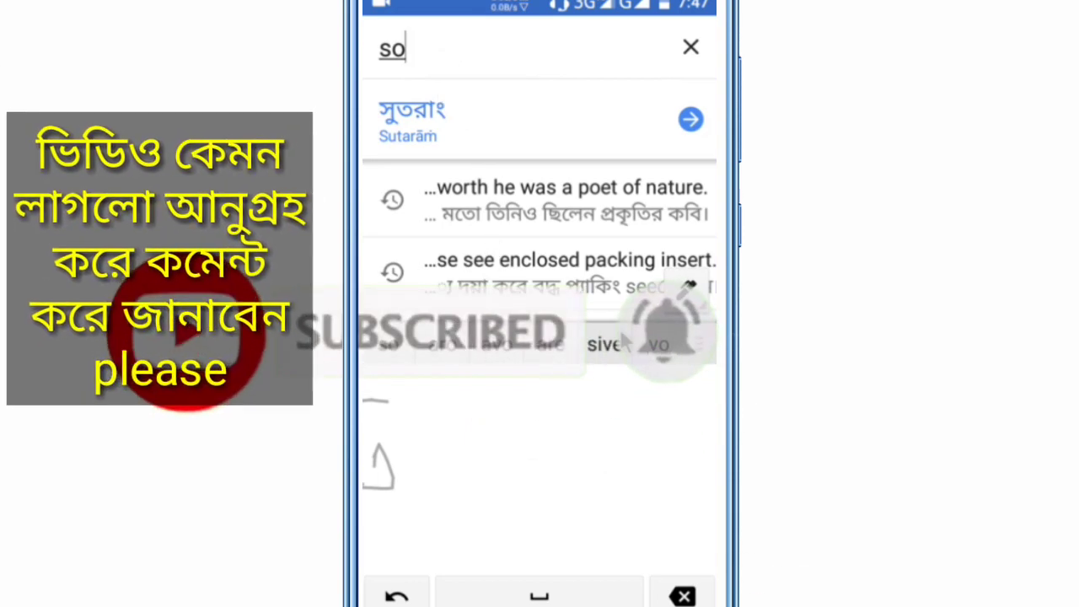
click(683, 595)
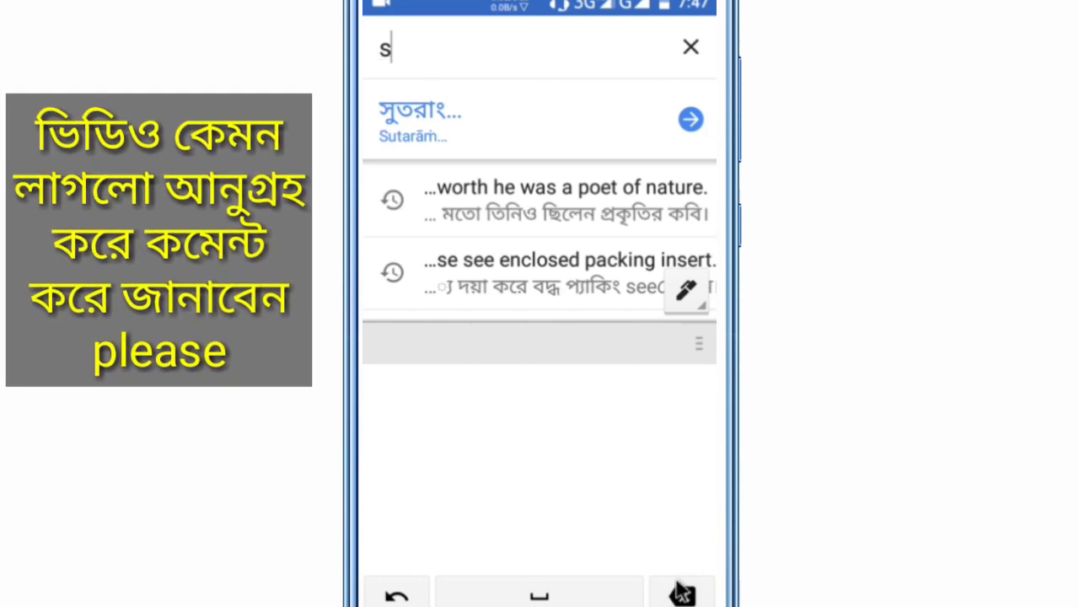
click(608, 326)
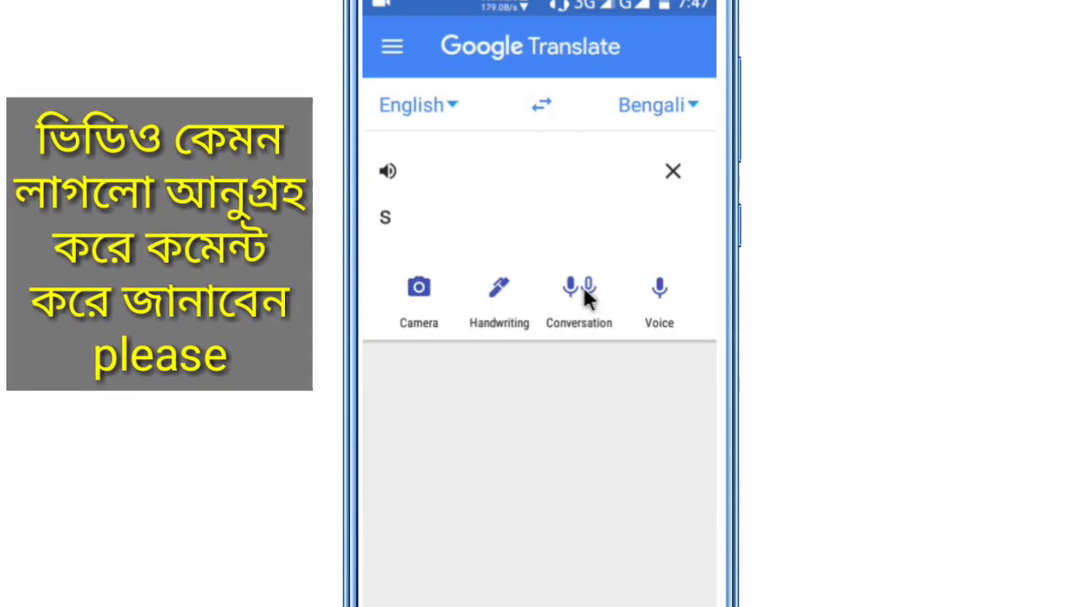
- In Conversation mode, speak Bengali phrases and retry until the English reads 'Do my name'
click(585, 297)
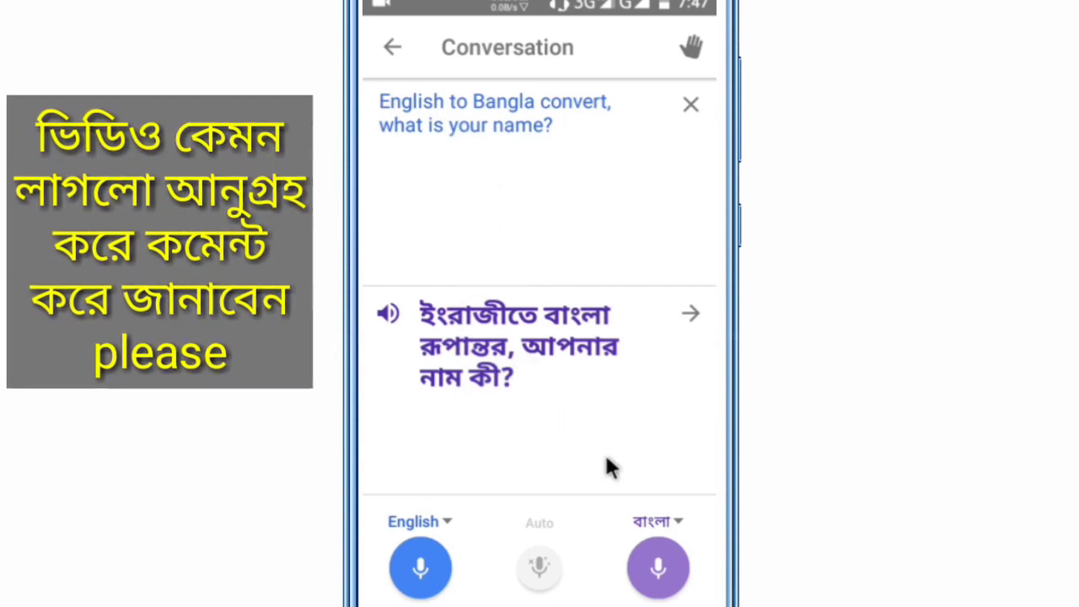
click(662, 567)
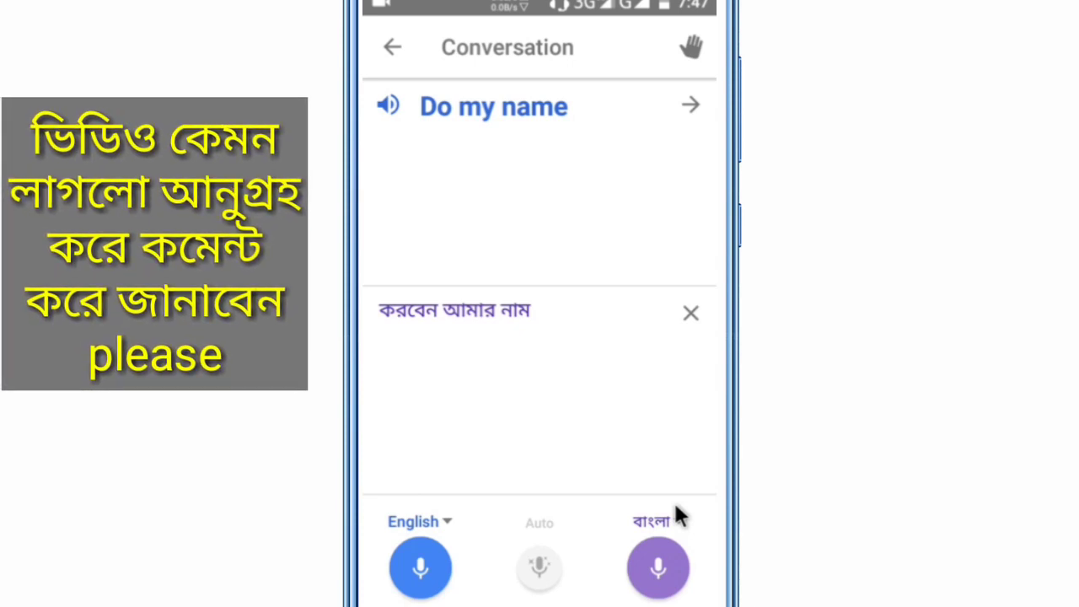
click(687, 319)
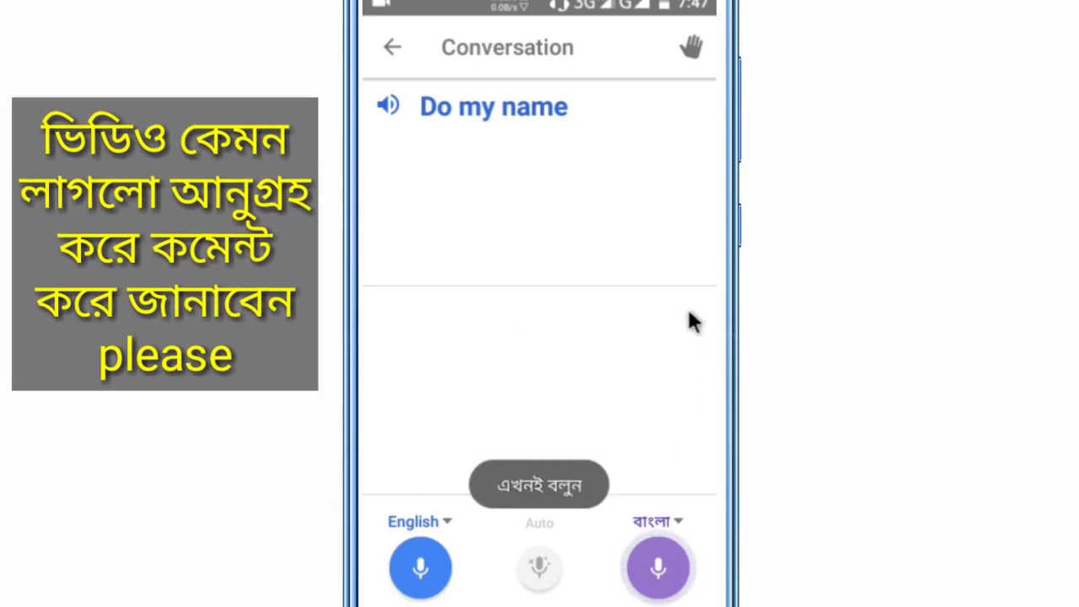
- Speak a Bengali phrase translated as 'what are you doing now', then exit Conversation mode
click(660, 567)
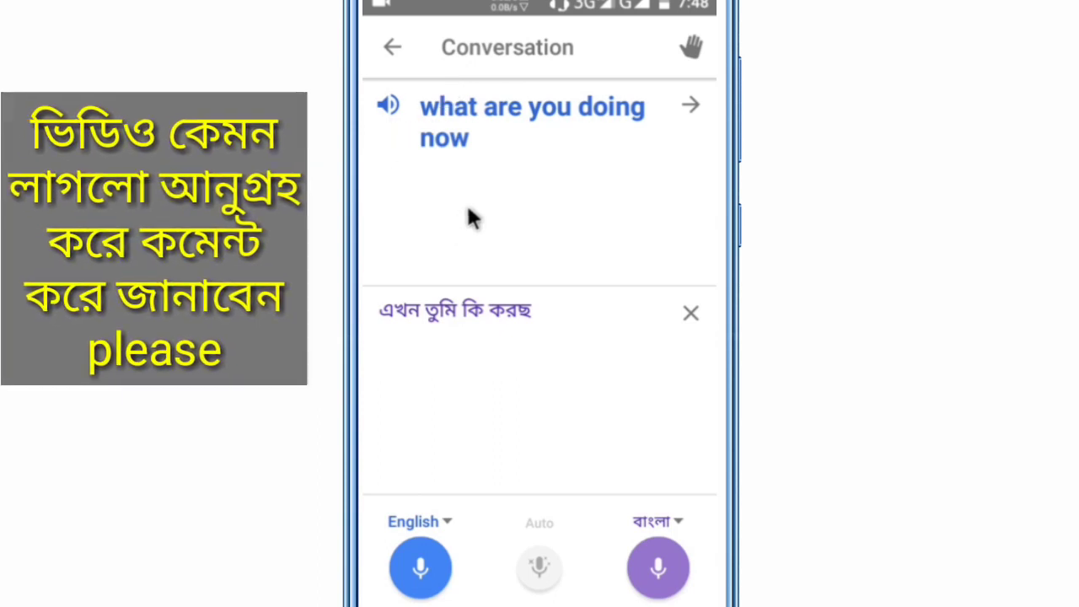
click(389, 48)
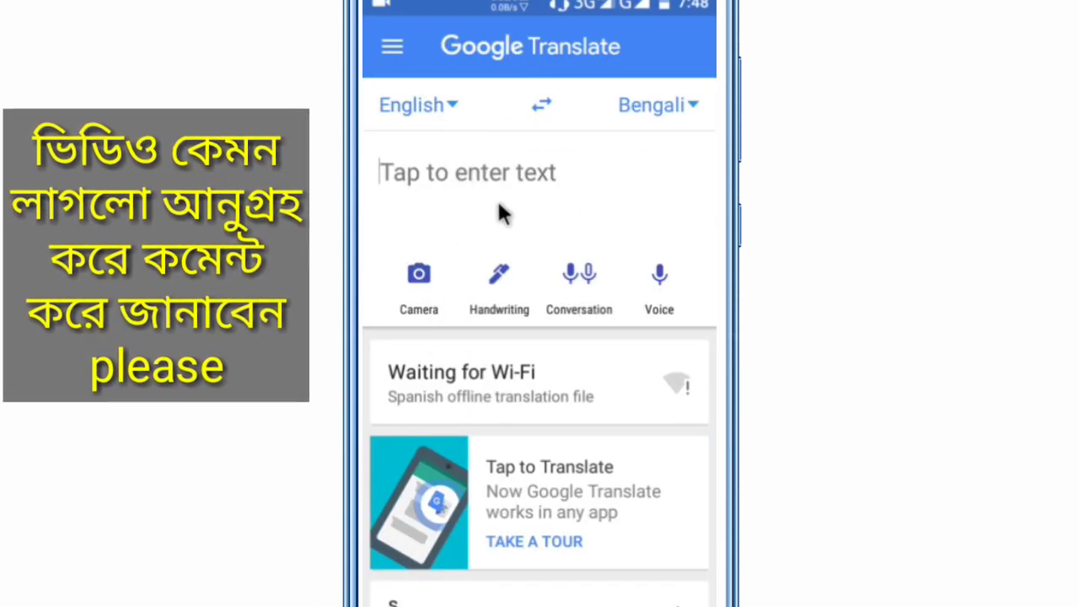
- Say 'boys' by voice, retrying once, to get the Bengali ছেলেদের (Chēlēdēra)
click(657, 282)
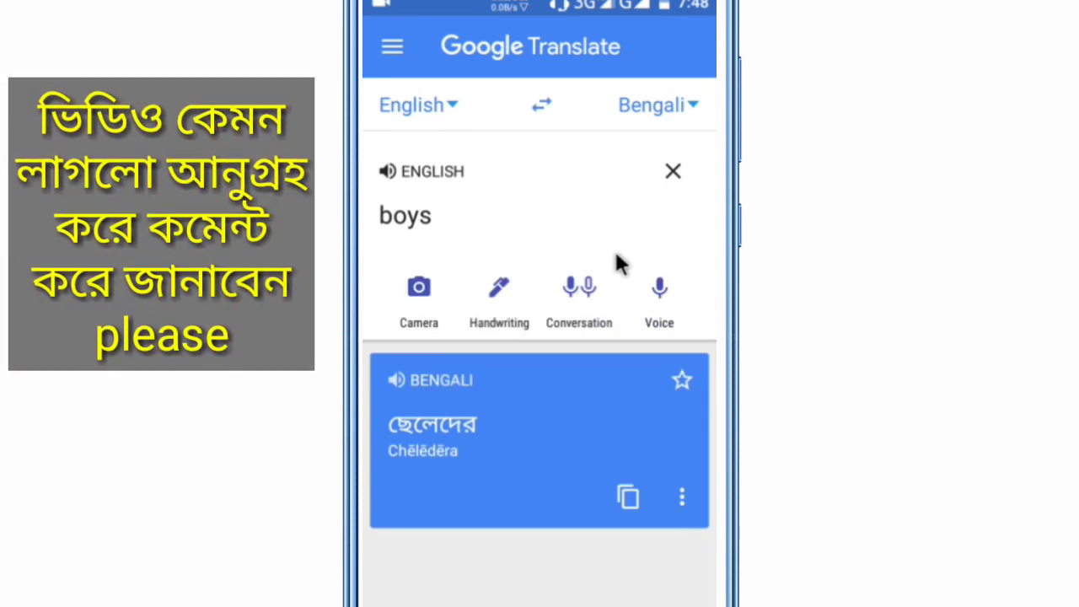
click(657, 287)
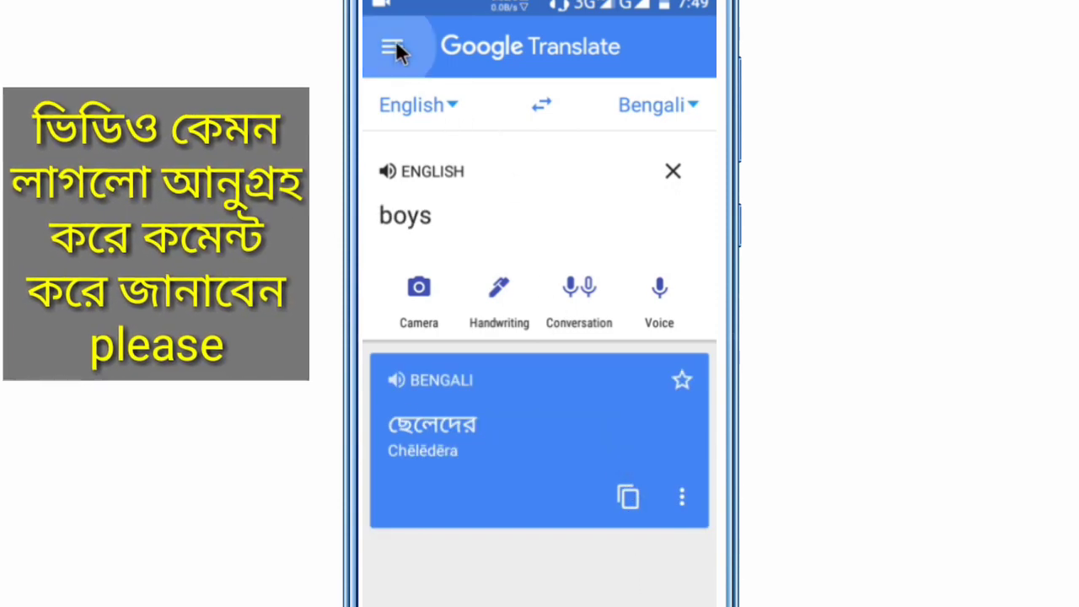
- Clear the 'boys' translation and scroll through the history cards, then back to the top
click(393, 45)
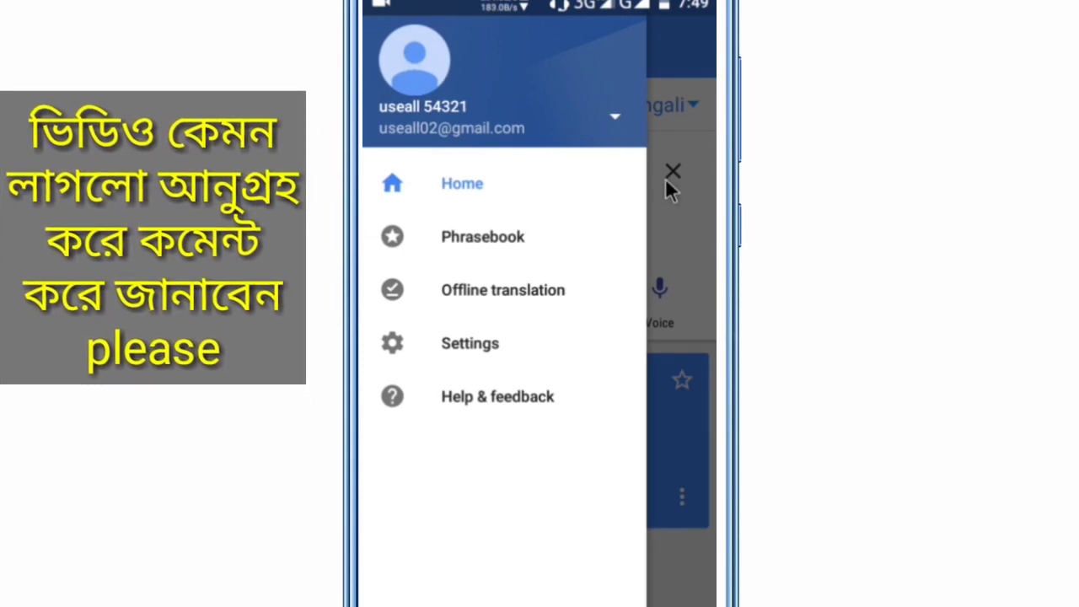
click(666, 179)
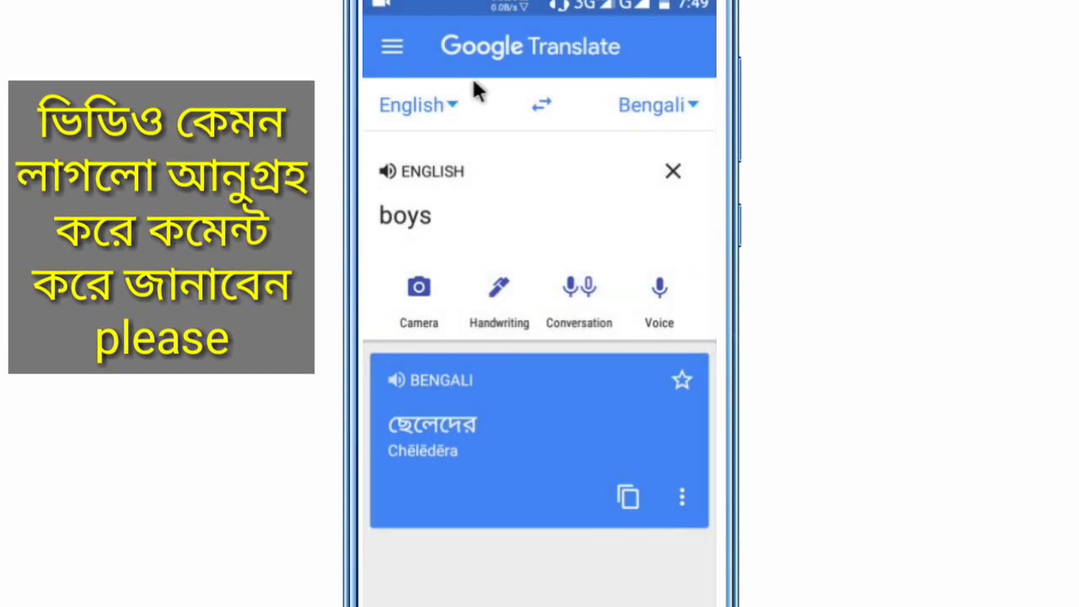
key(Escape)
scroll(486, 489, down, 2)
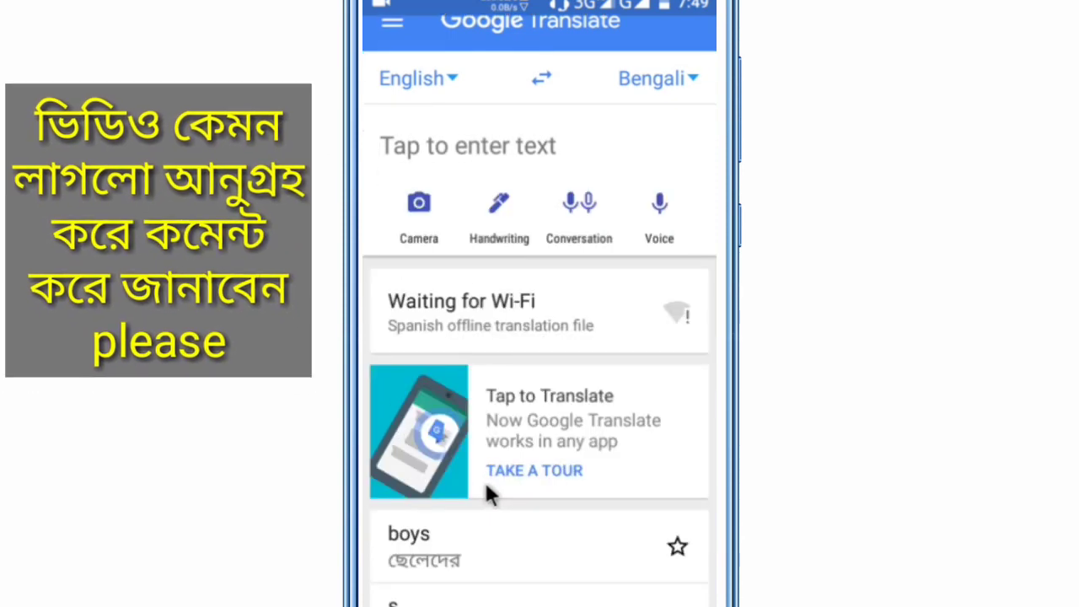
scroll(497, 438, down, 3)
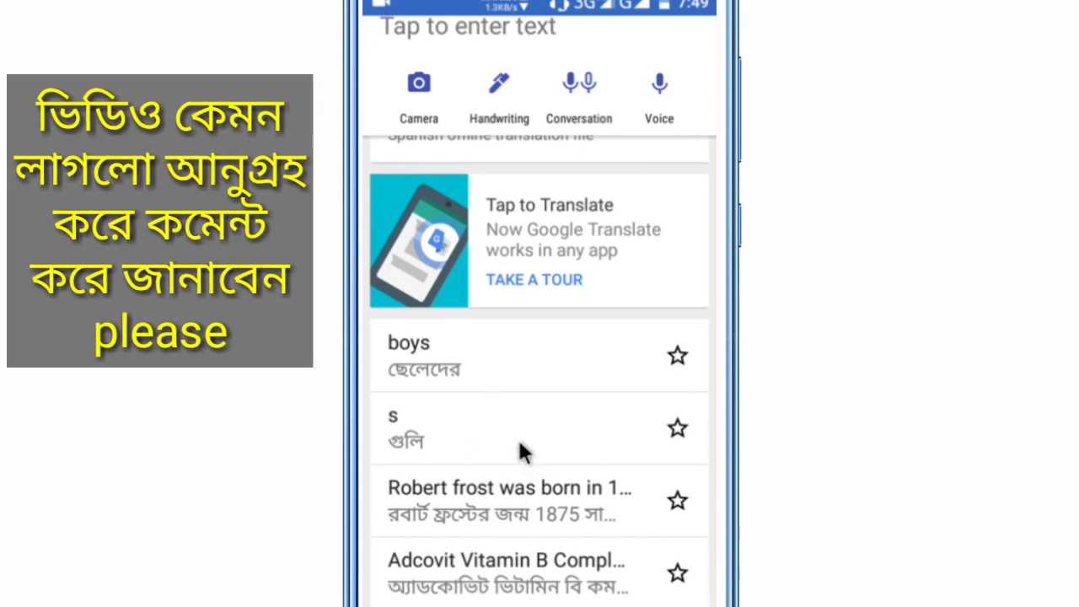
scroll(518, 437, down, 3)
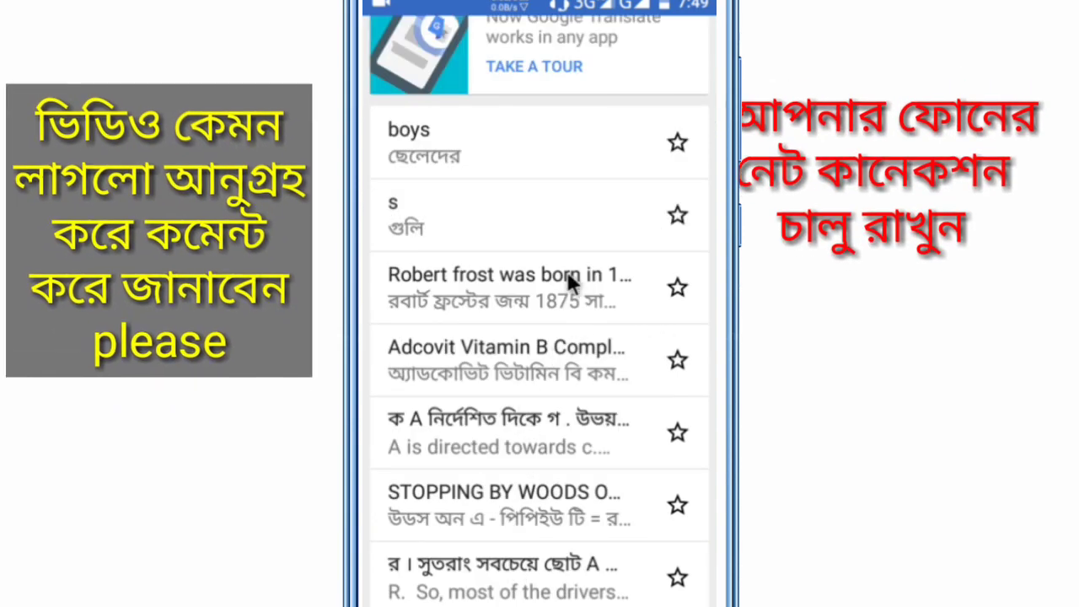
scroll(549, 257, up, 5)
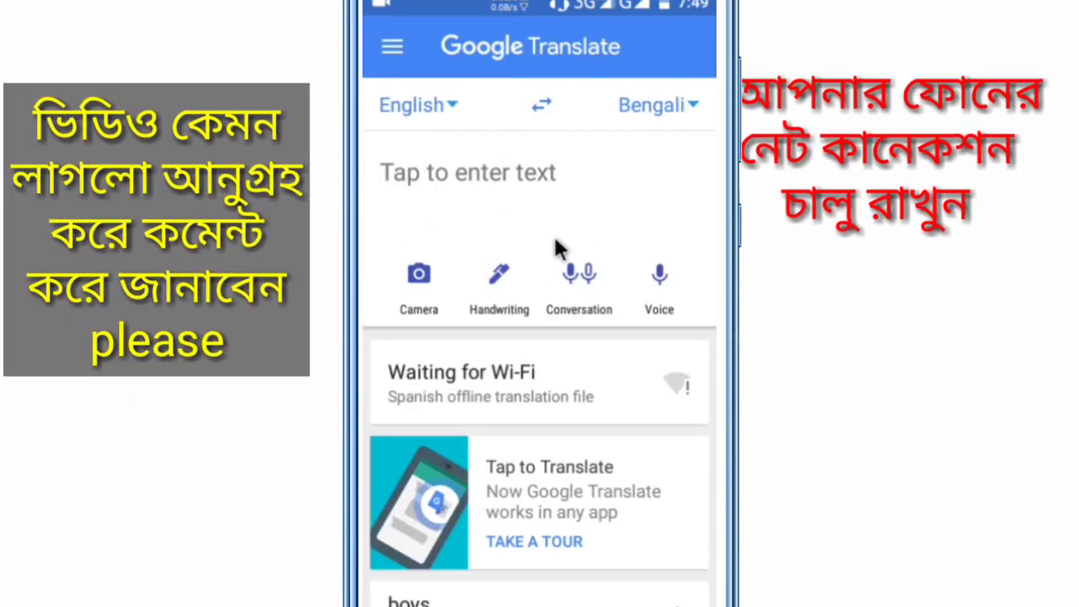